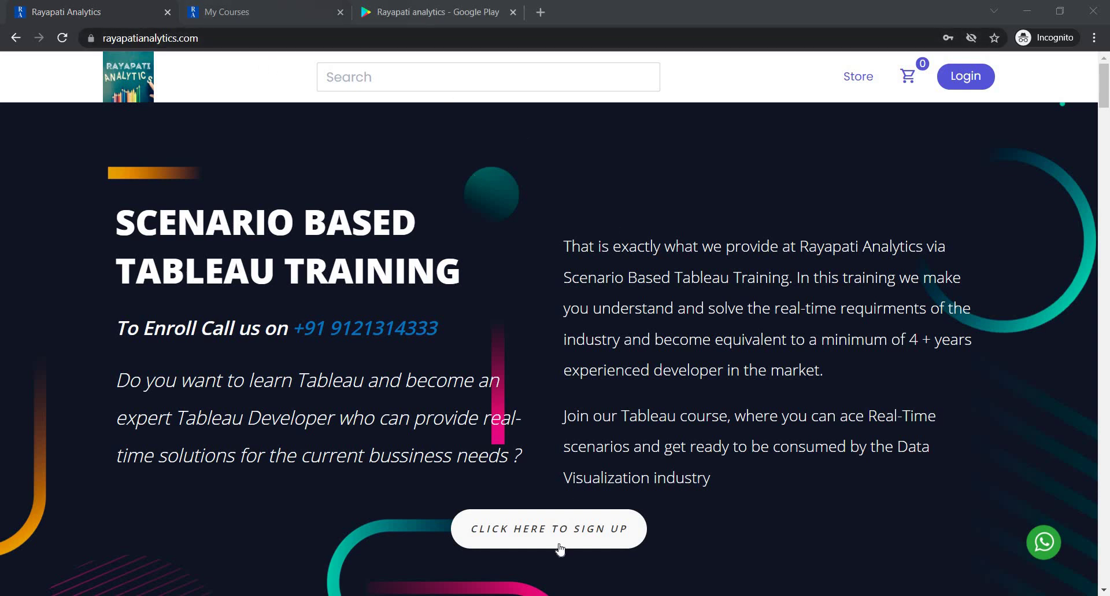
Go from My Courses to the Google Play search results for 'Rayapati analytics'.
click(309, 16)
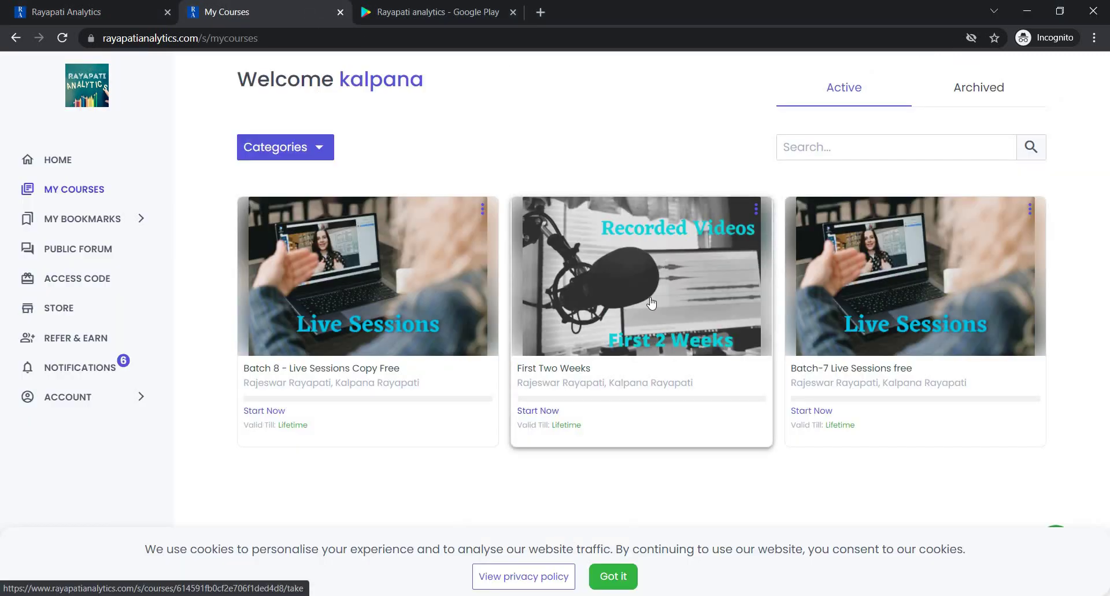
click(438, 11)
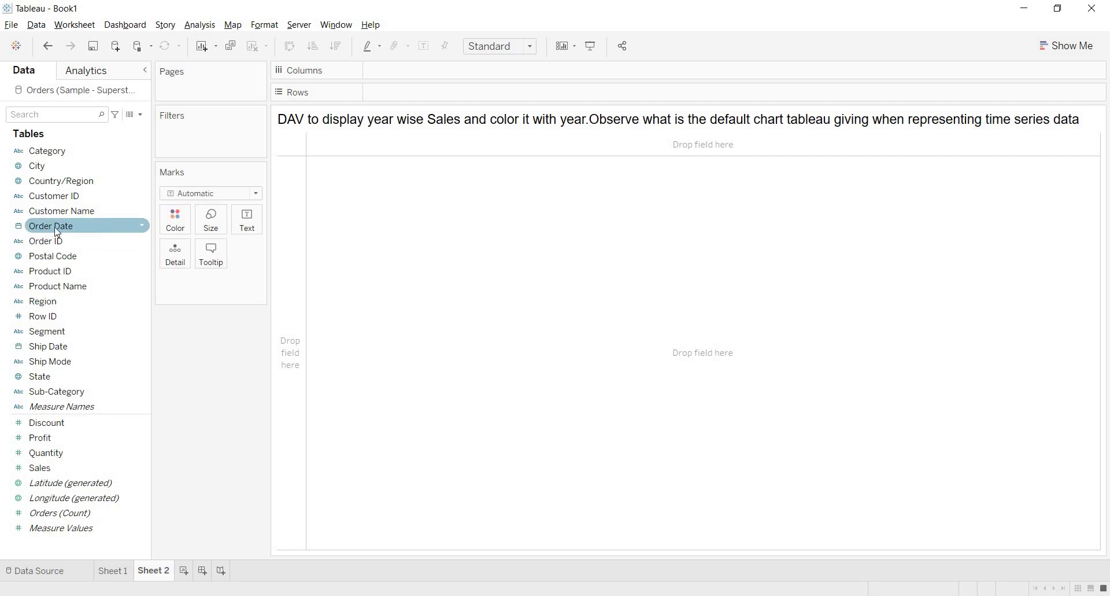
Put the Order Date years (2018–2021) on Rows of Sheet 2, briefly checking the Orders data source.
drag(58, 232, 441, 94)
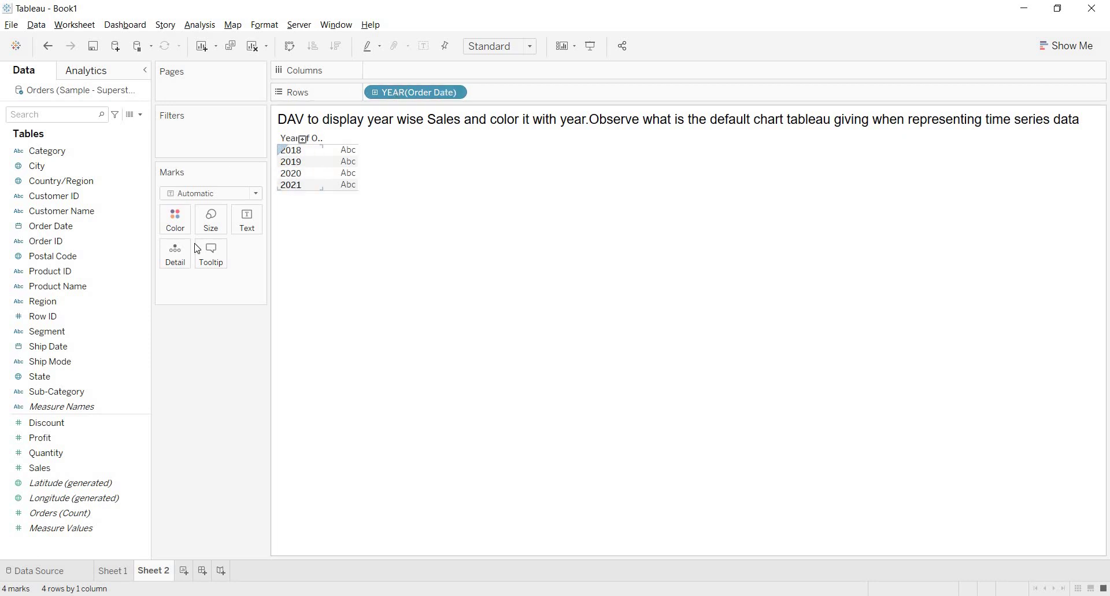
click(133, 116)
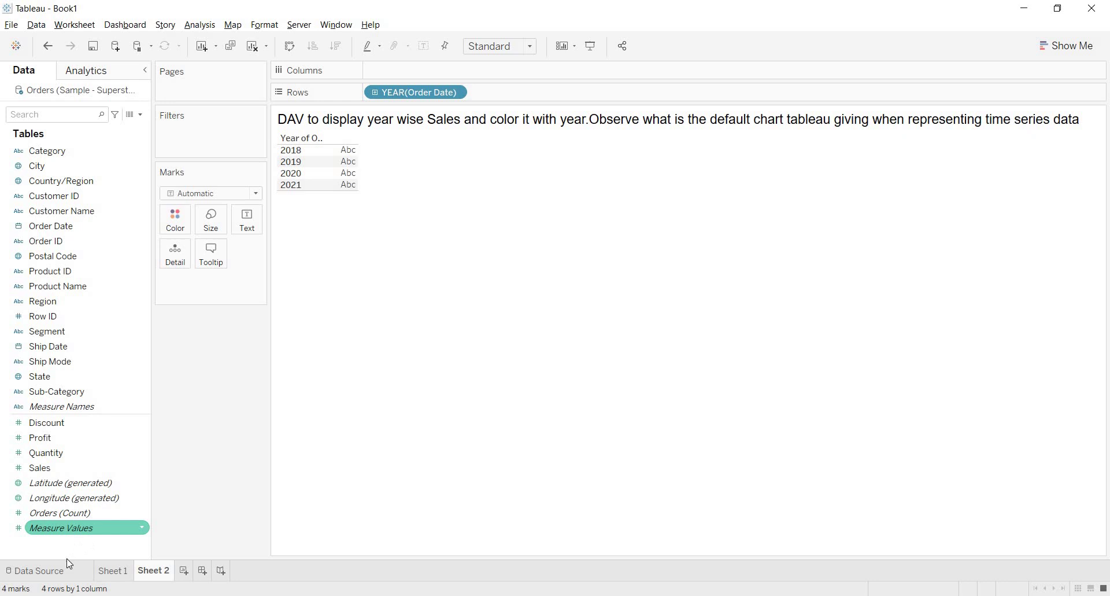
click(64, 573)
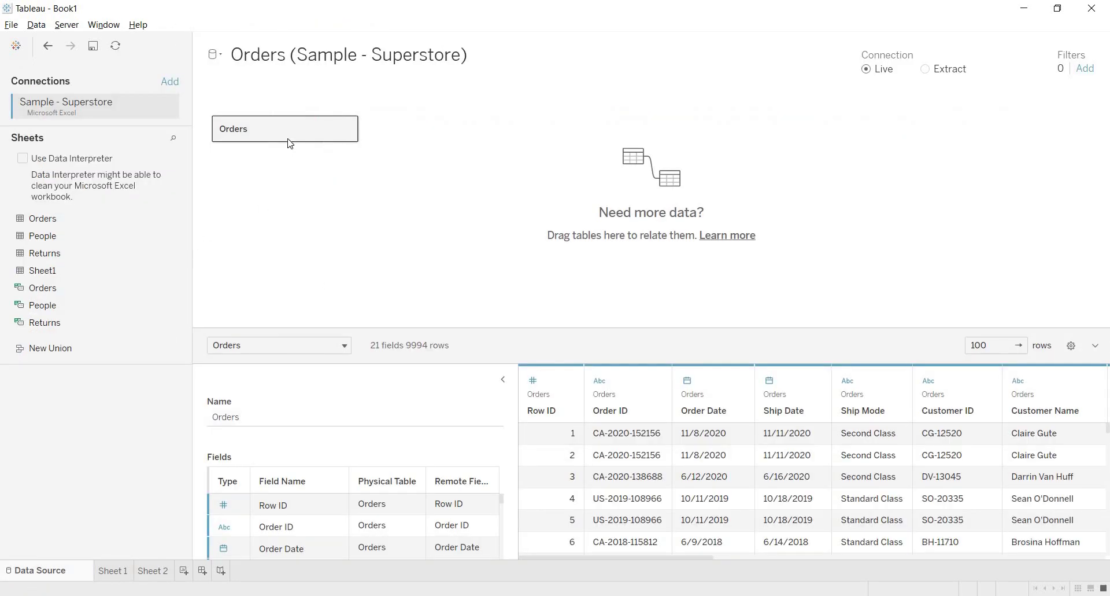
click(149, 570)
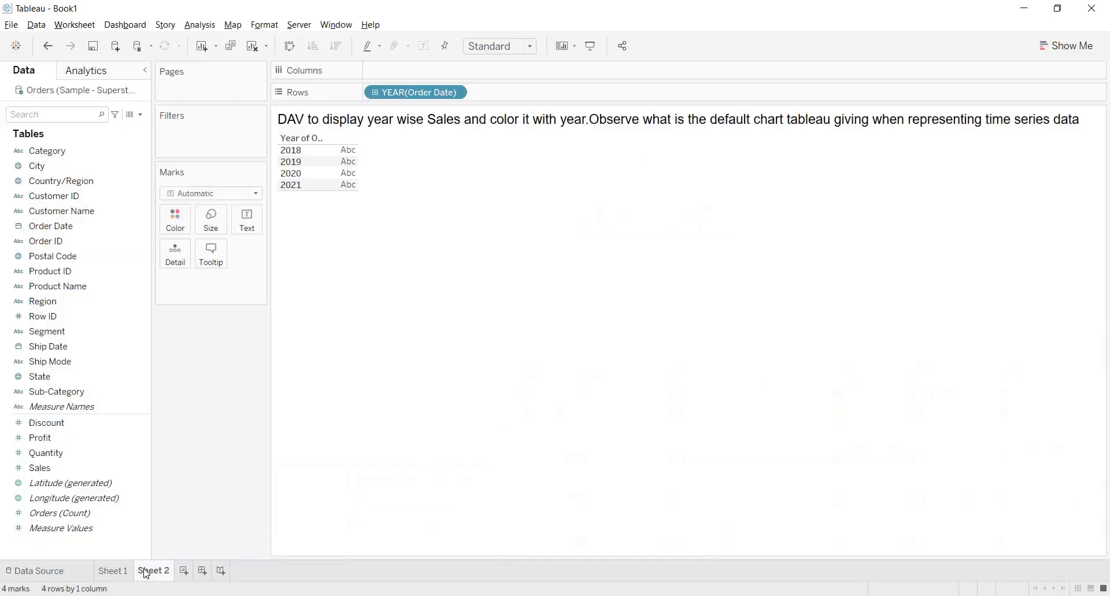
click(130, 114)
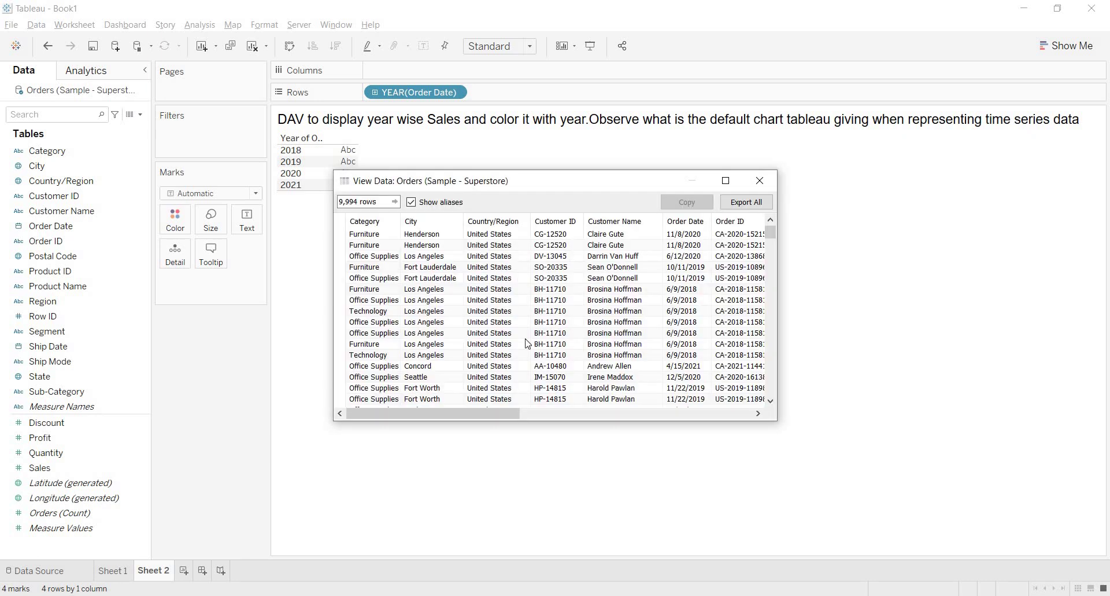
drag(780, 413, 838, 414)
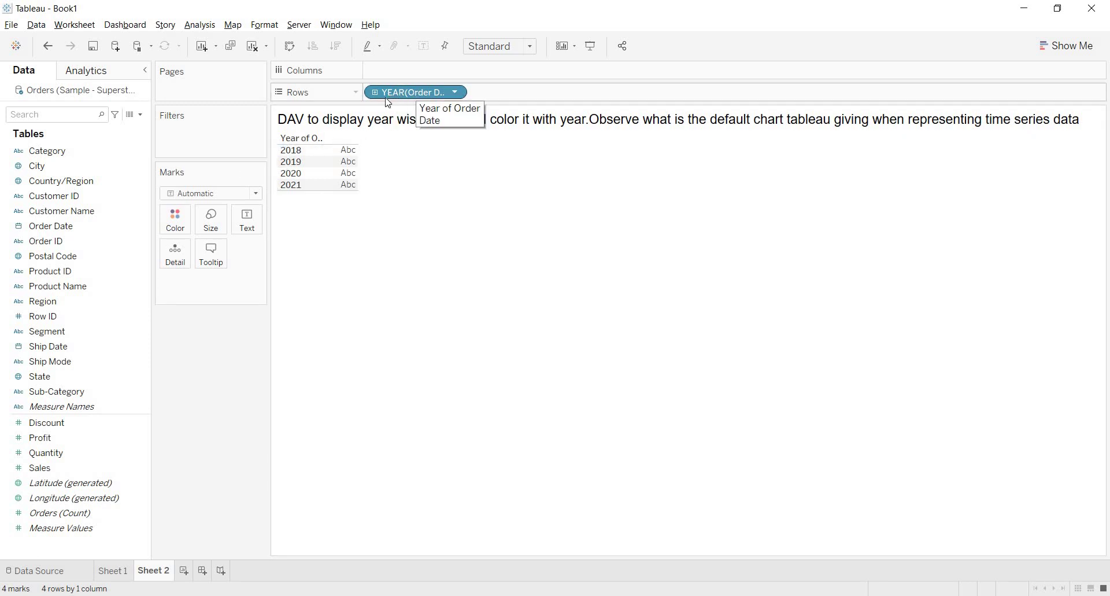
Glance at Sheet 1's profit chart, then return to Sheet 2 with the Orders View Data window.
click(118, 572)
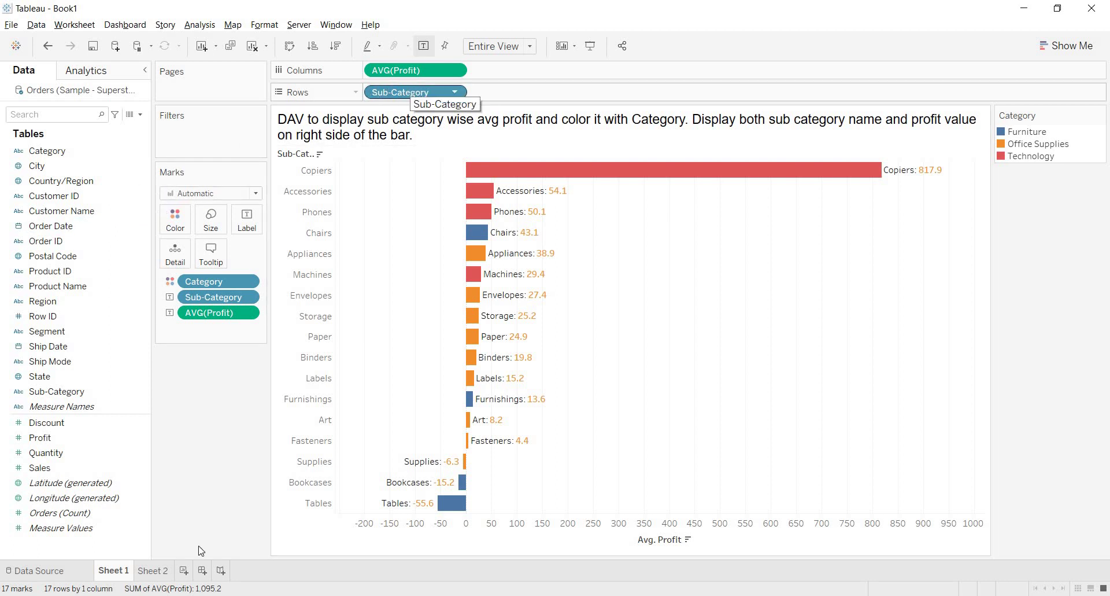
click(153, 570)
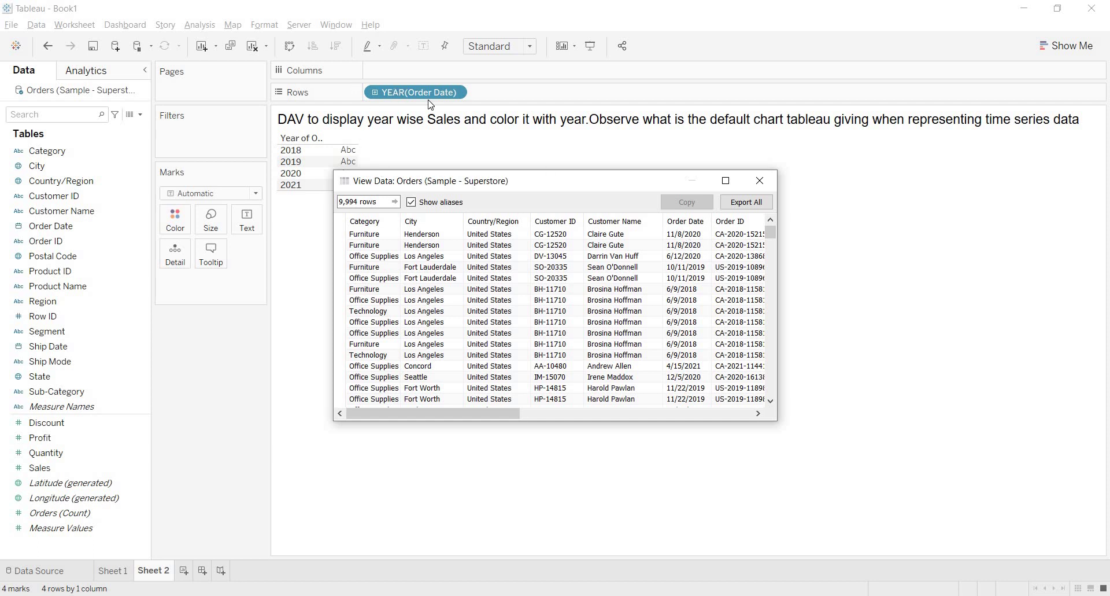
Close the View Data window listing the 9,994 Orders records.
click(762, 179)
click(760, 184)
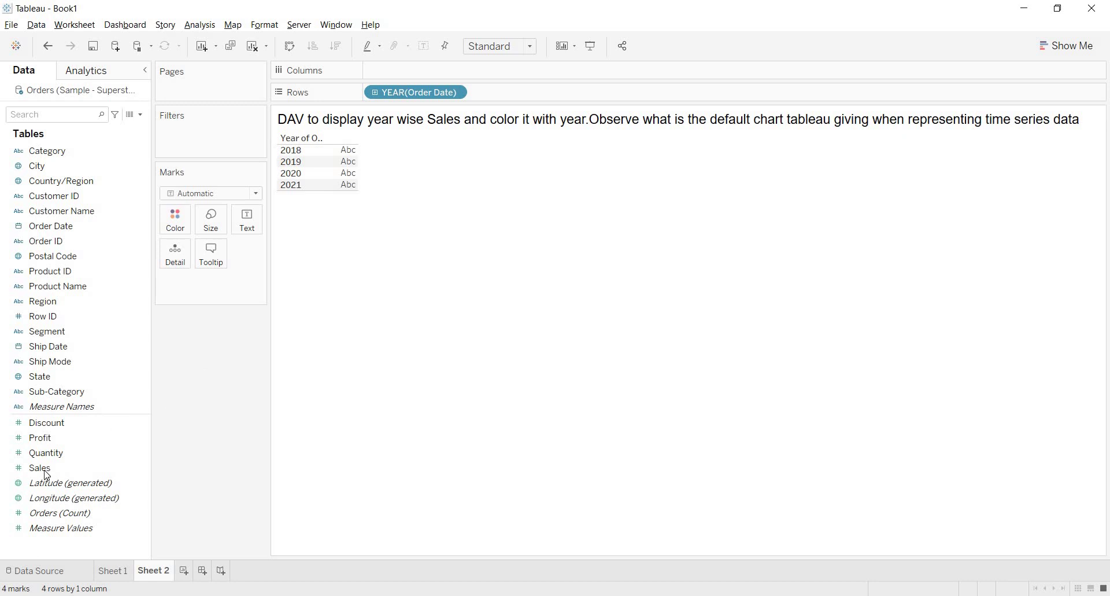
Put SUM(Sales) on Columns and fit the Sheet 2 view to Entire View.
drag(47, 474, 391, 78)
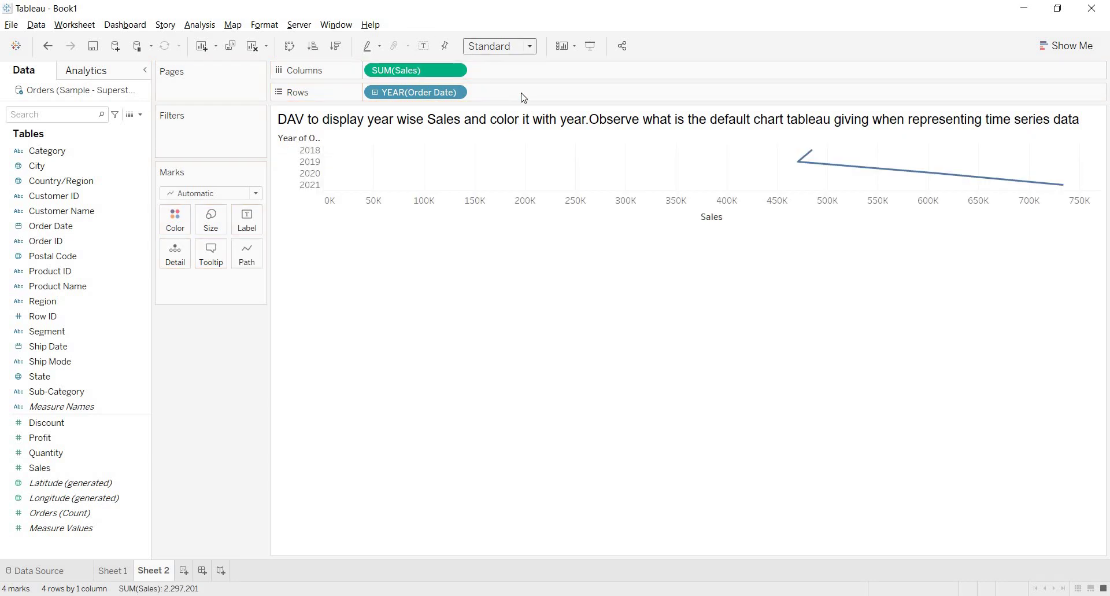
click(529, 45)
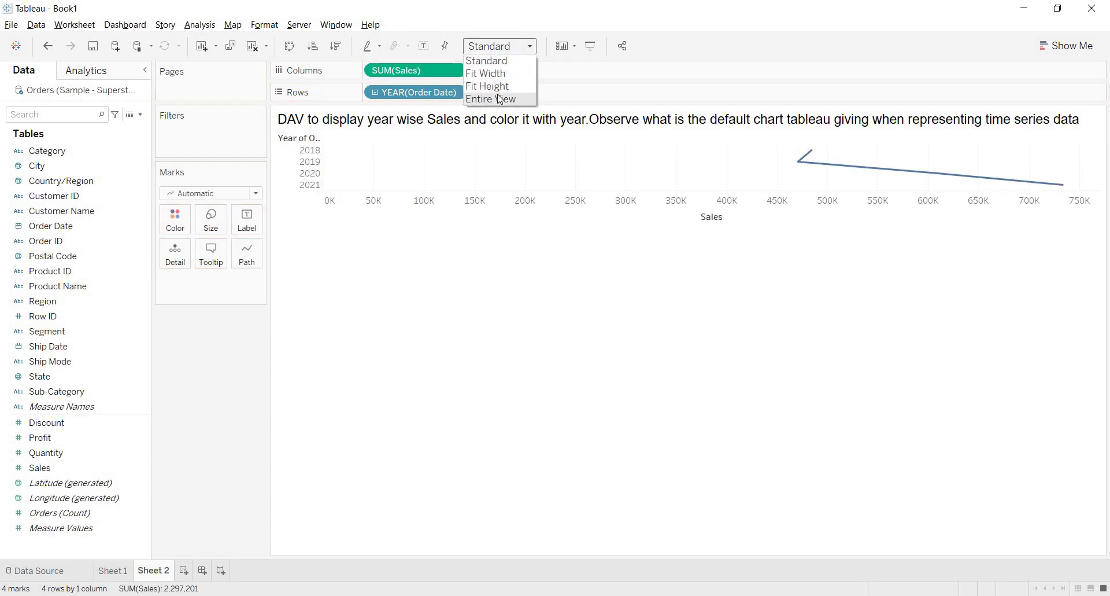
click(500, 99)
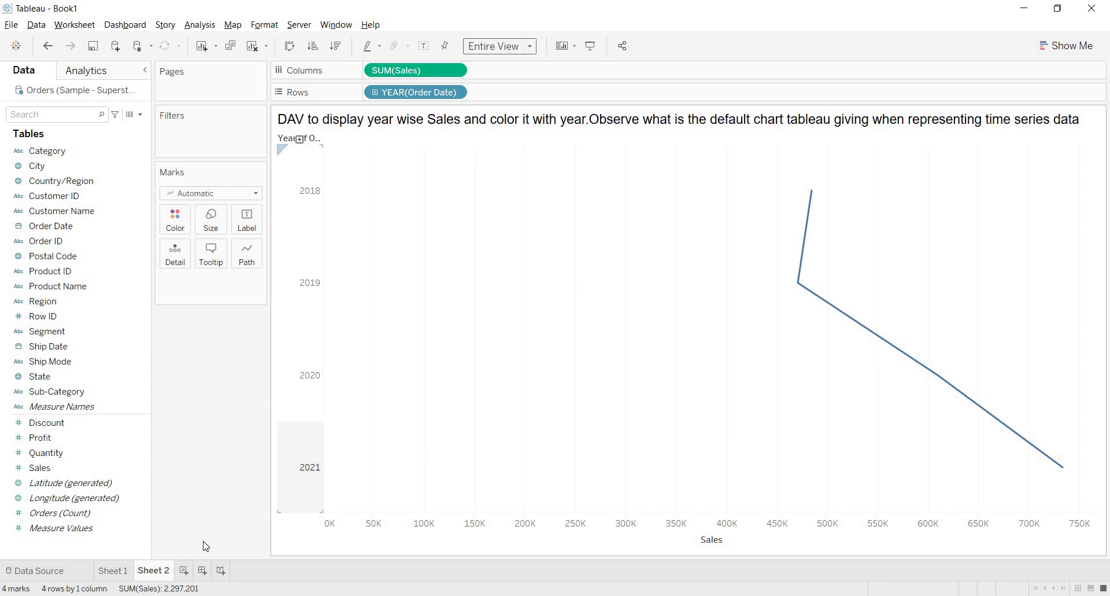
Build a new Sheet 3 with Region on Rows and Sales on Columns, then go back to Sheet 2.
click(115, 570)
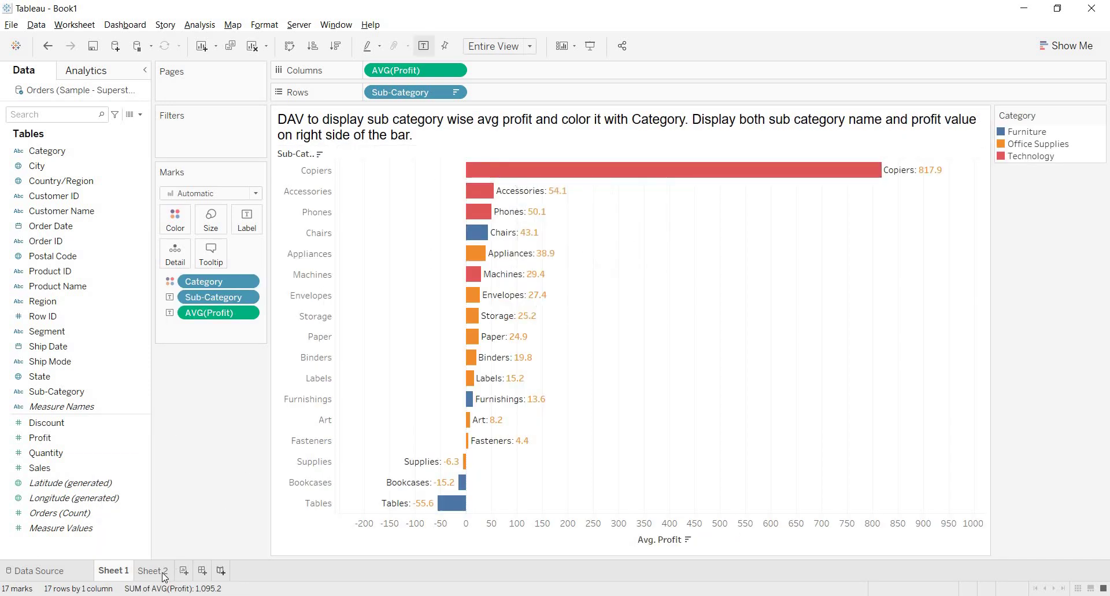
click(183, 571)
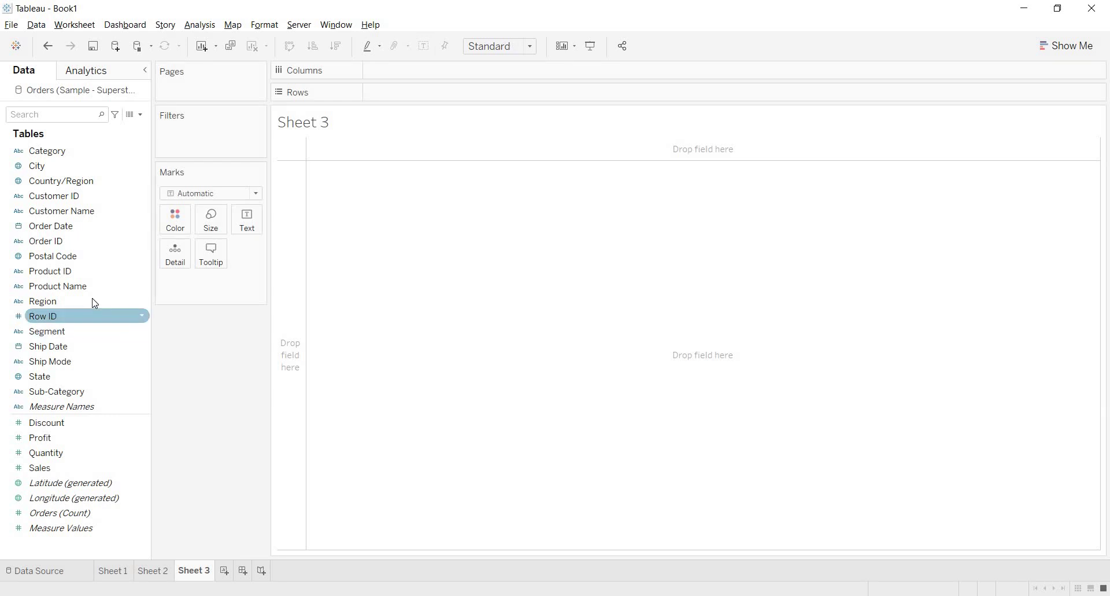
drag(86, 301, 492, 92)
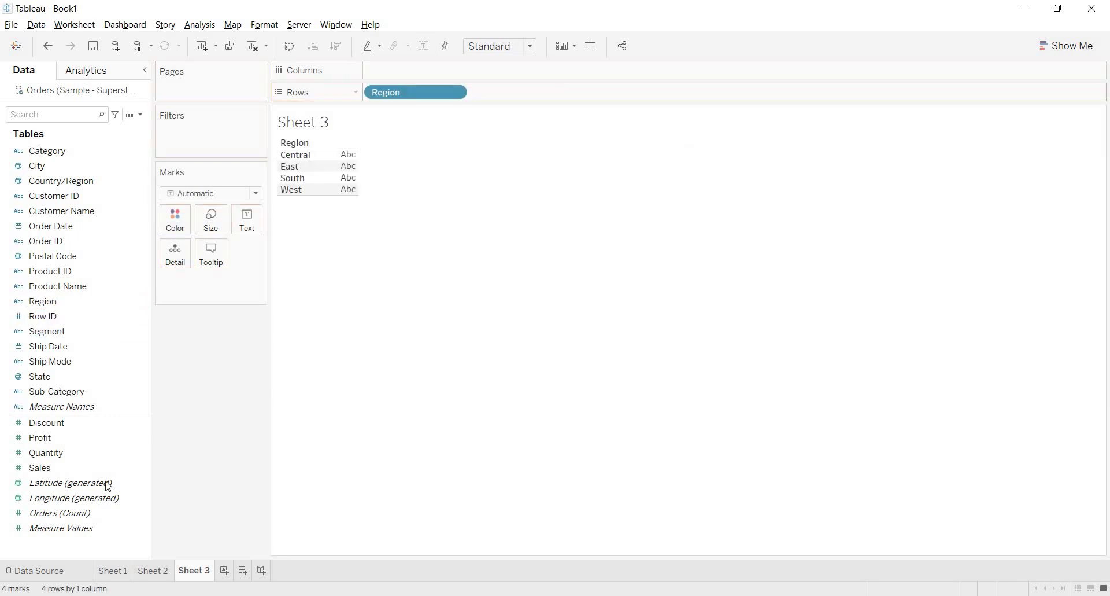
mouse_move(69, 467)
mouse_down()
mouse_move(436, 92)
mouse_move(428, 70)
mouse_up()
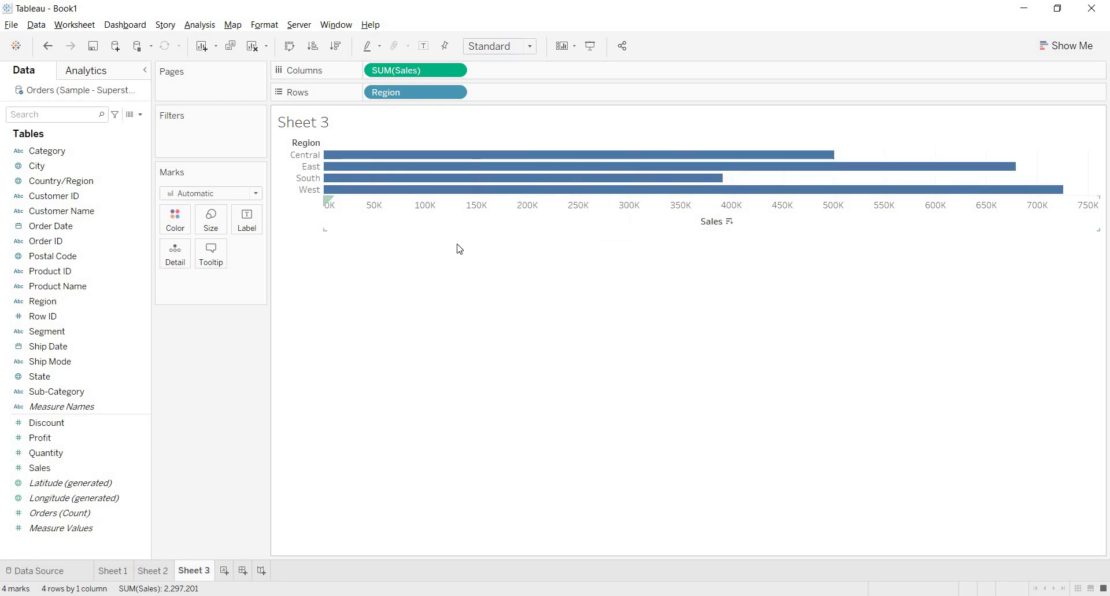
click(155, 572)
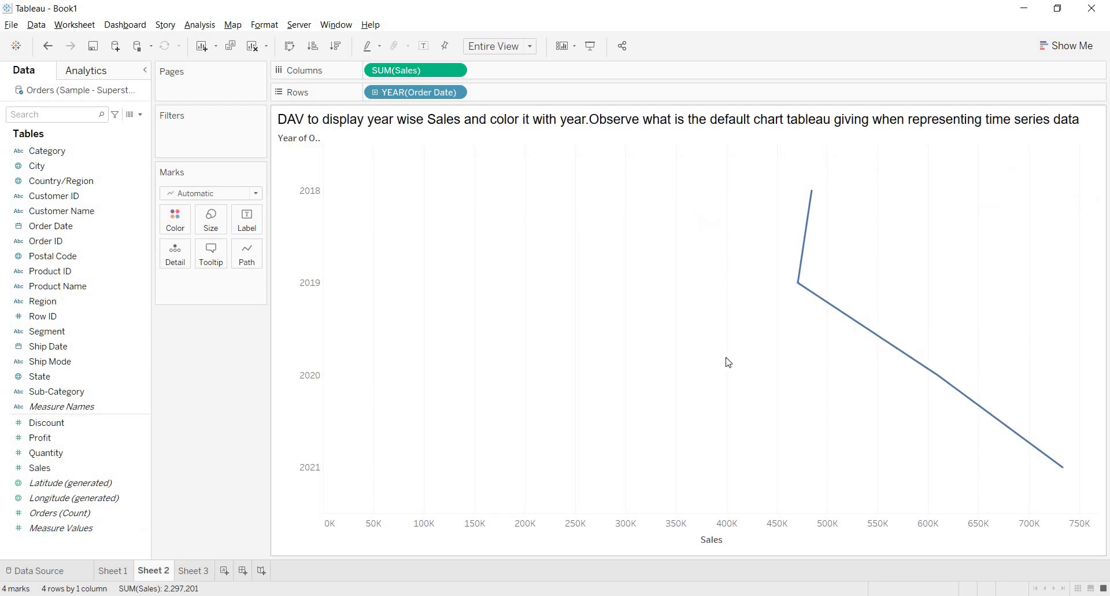
Colour the marks by Order Date year and swap rows and columns so years run across.
click(520, 126)
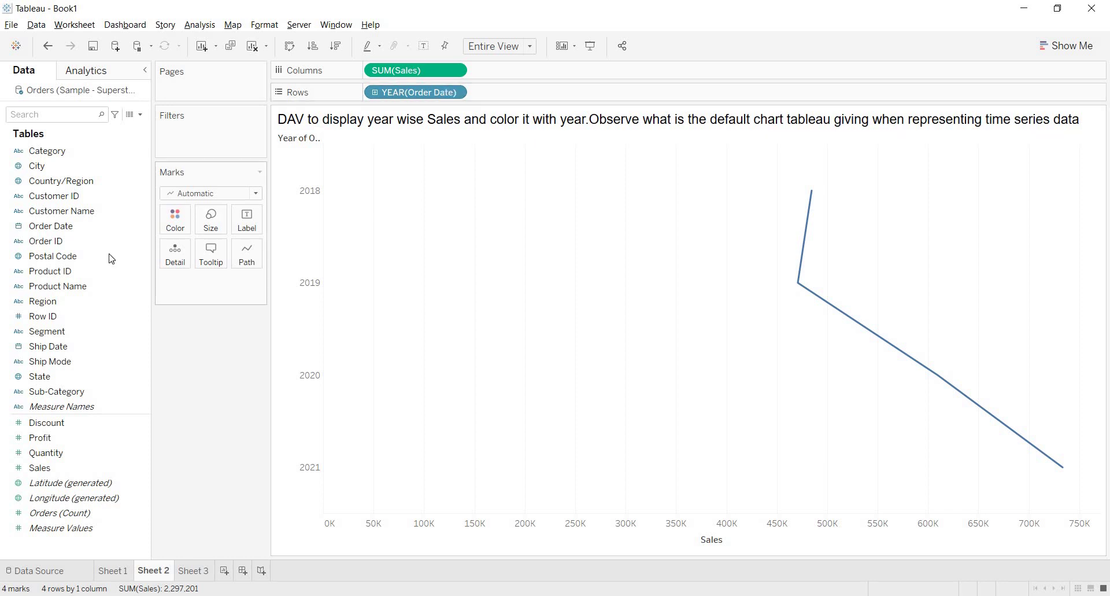
drag(67, 226, 176, 217)
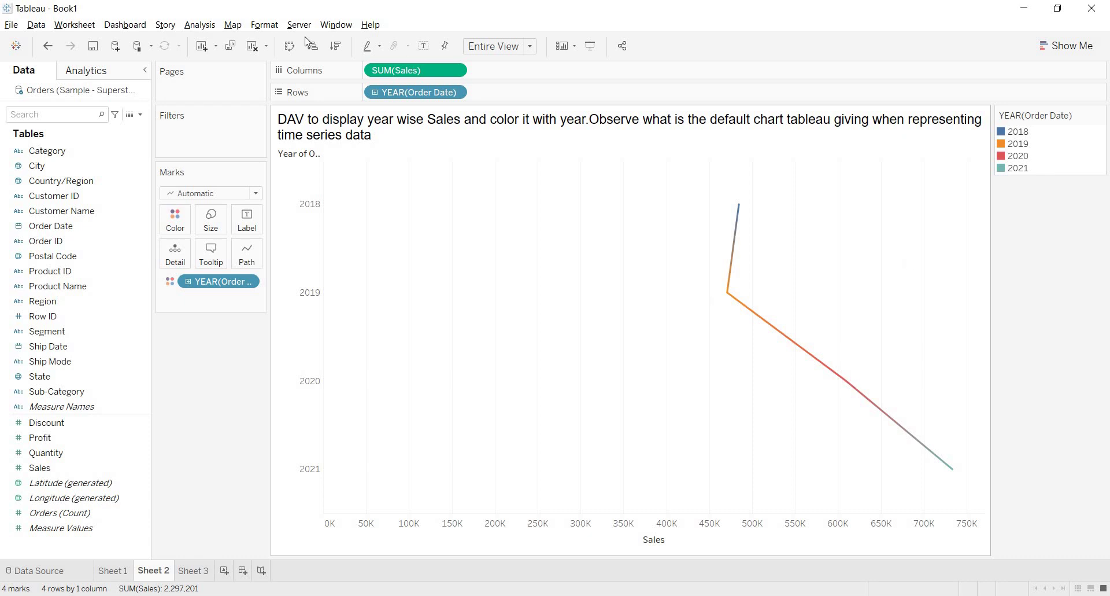
click(290, 46)
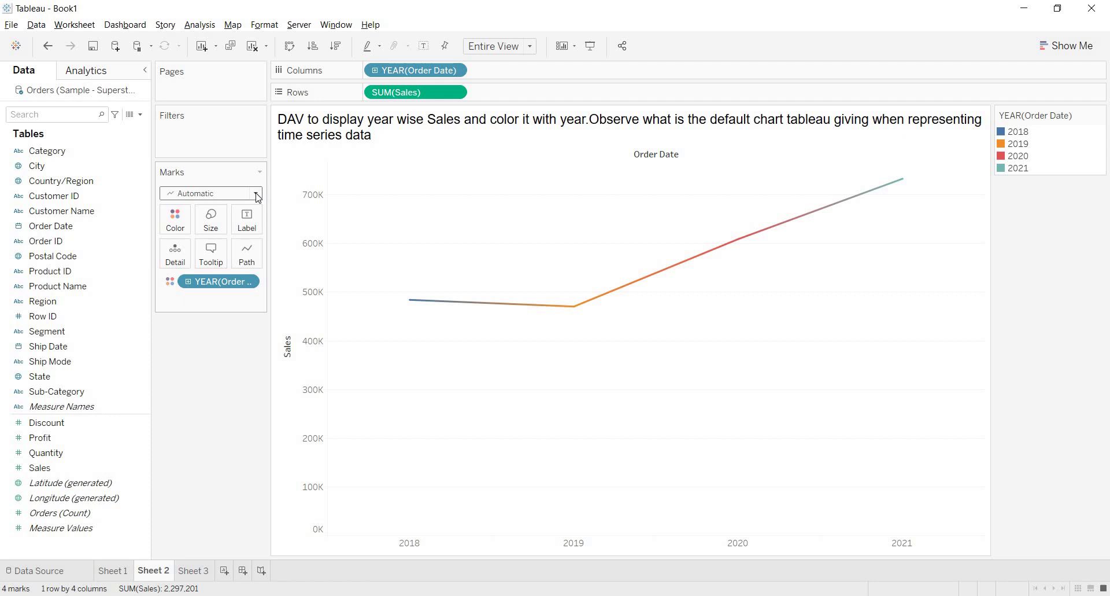
Change the Marks type from Automatic to Bar.
click(256, 194)
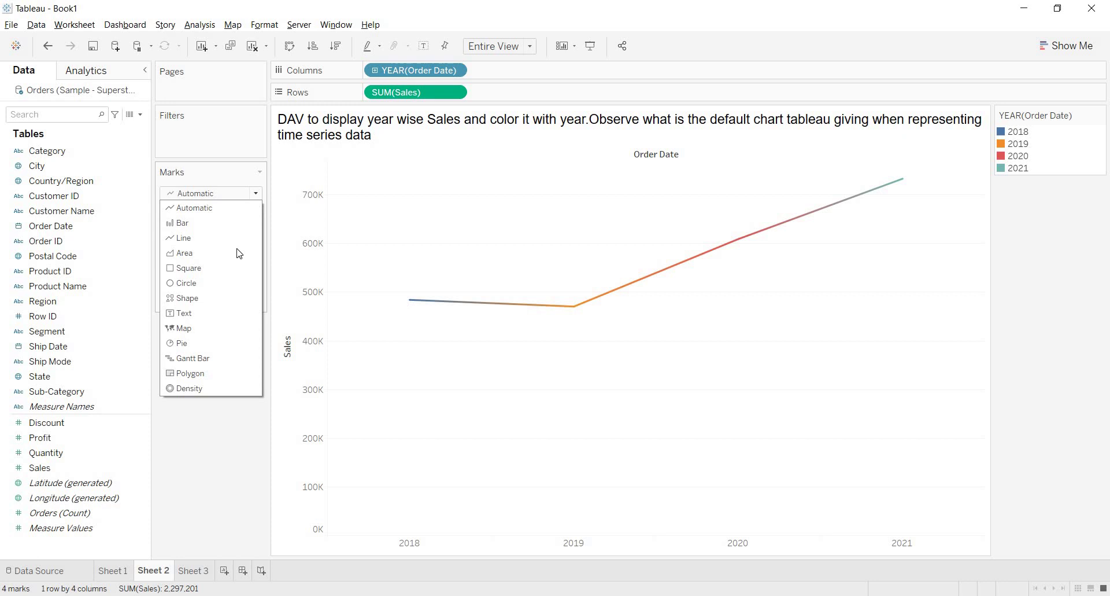
click(233, 225)
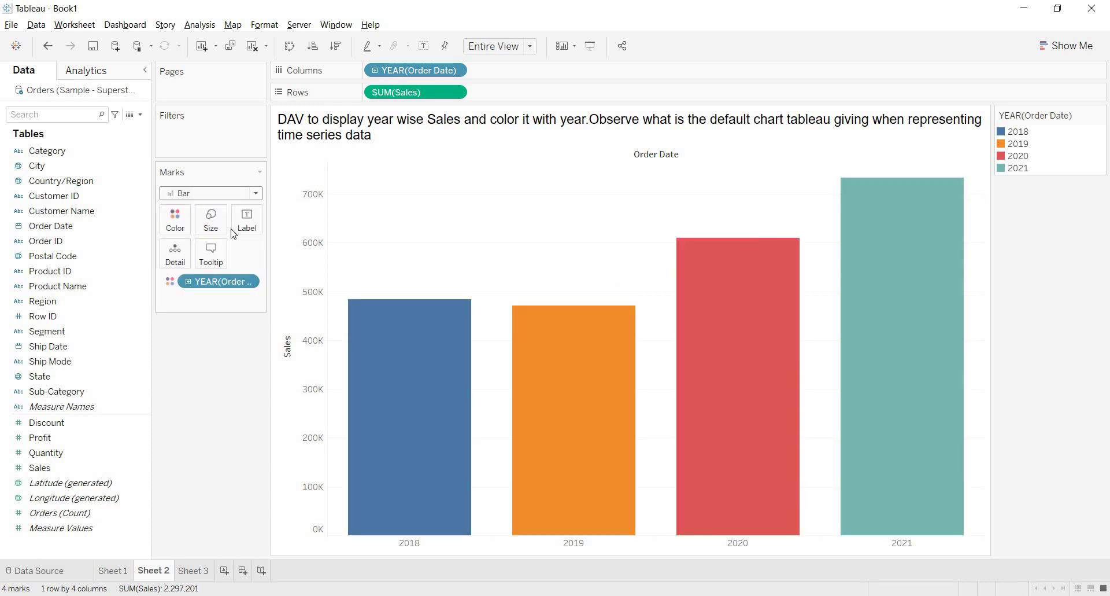